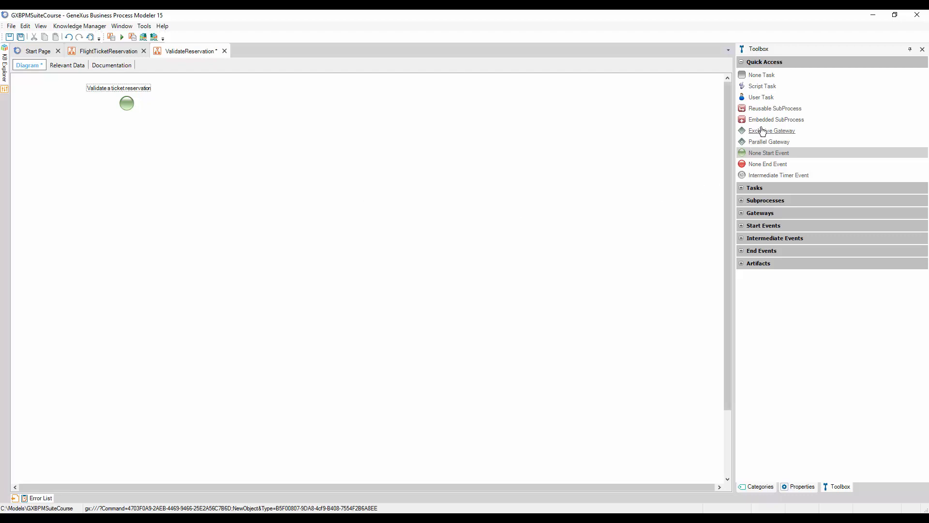
Add a user task named "Contact Airlines" below the start event and connect the start event to it
{"action": "left_click_drag", "start_coordinate": [760, 102], "coordinate": [124, 140]}
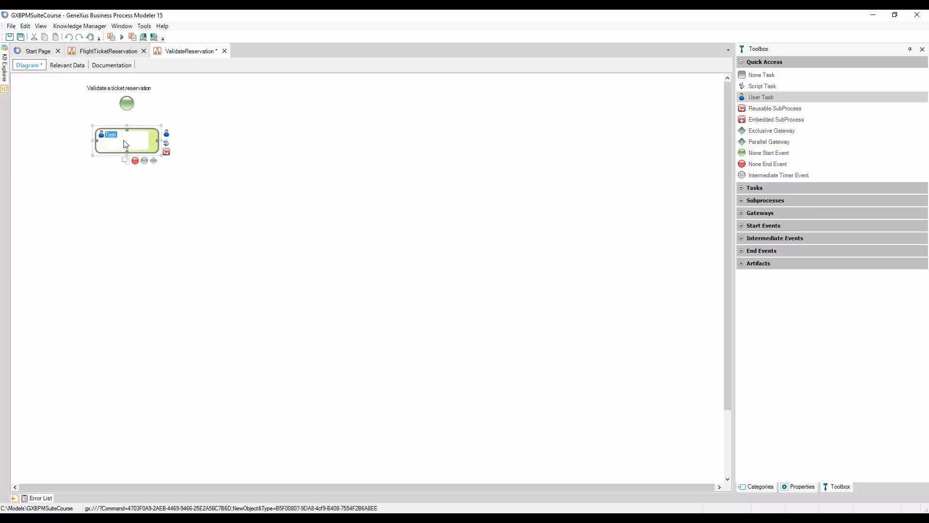
{"action": "type", "text": "Contact Airlines"}
{"action": "key", "text": "Return"}
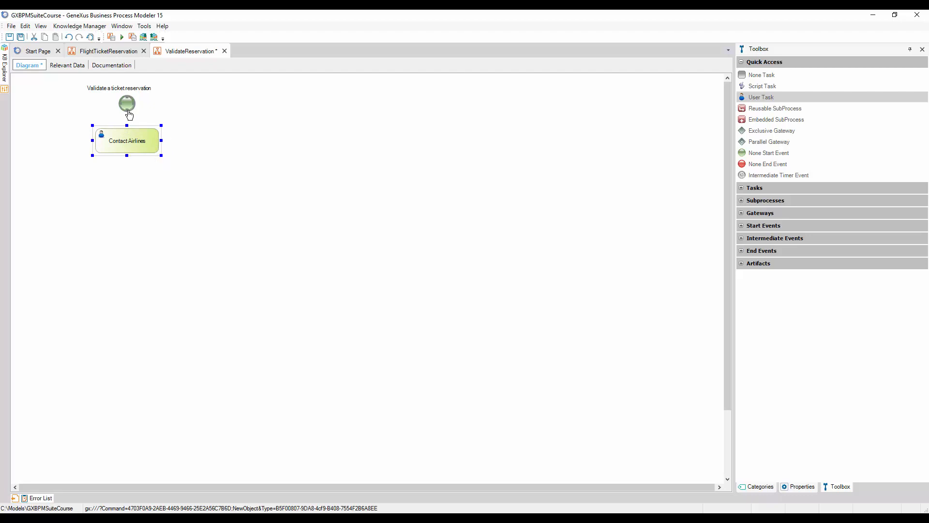
{"action": "left_click_drag", "start_coordinate": [129, 114], "coordinate": [127, 126]}
{"action": "left_click", "coordinate": [185, 160]}
Set the Contact Airlines task's loop type to Multi-Instance
{"action": "left_click", "coordinate": [149, 146]}
{"action": "left_click", "coordinate": [799, 487]}
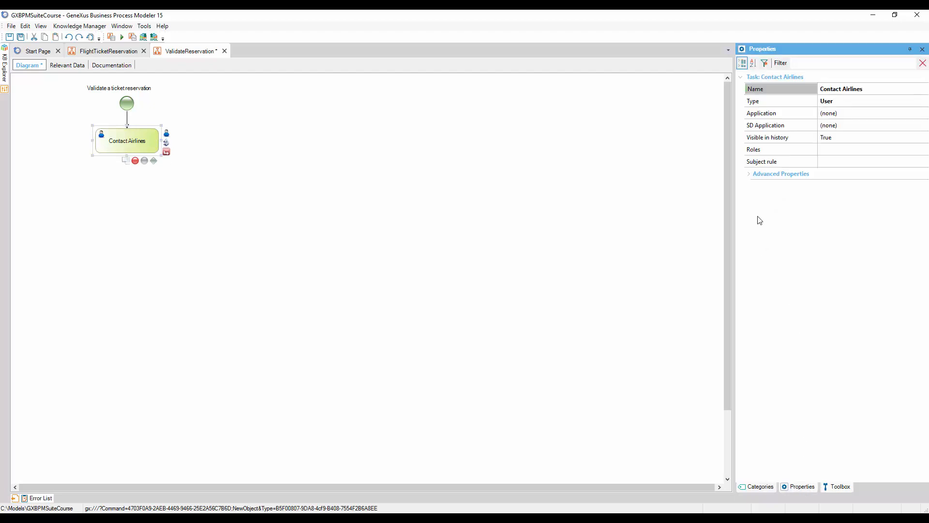
{"action": "left_click", "coordinate": [750, 174]}
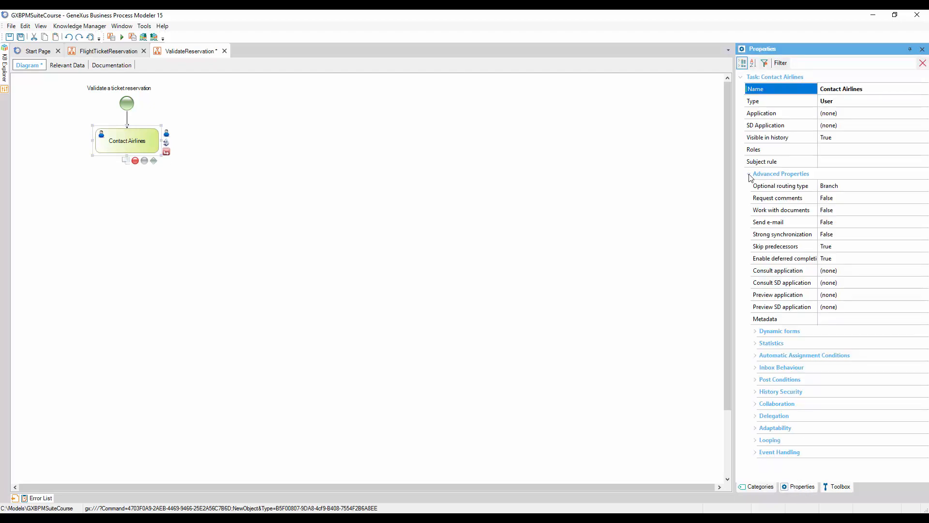
{"action": "left_click", "coordinate": [756, 440]}
{"action": "left_click", "coordinate": [919, 453]}
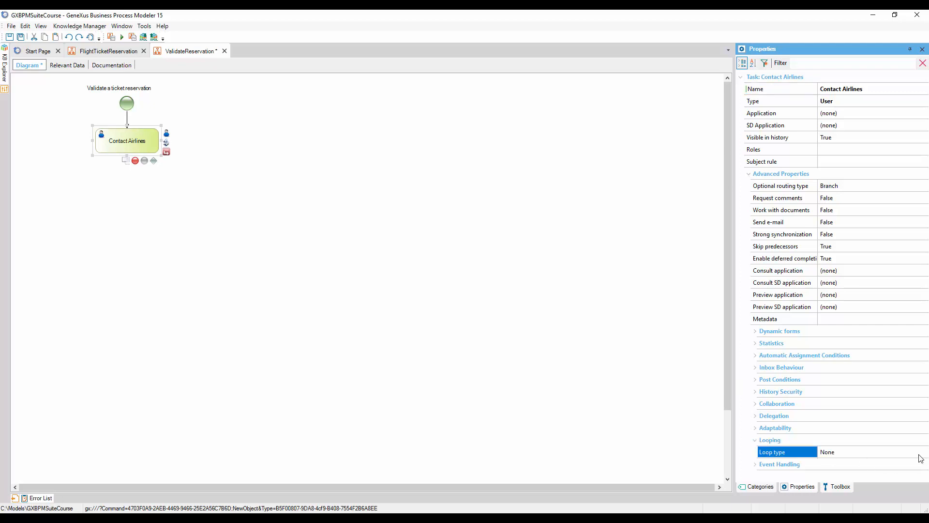
{"action": "left_click", "coordinate": [925, 453]}
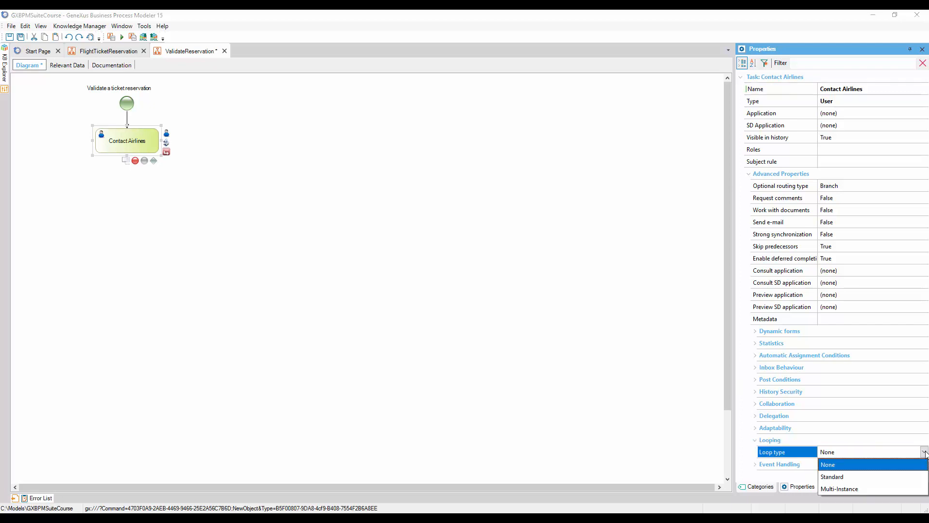
{"action": "left_click", "coordinate": [848, 489]}
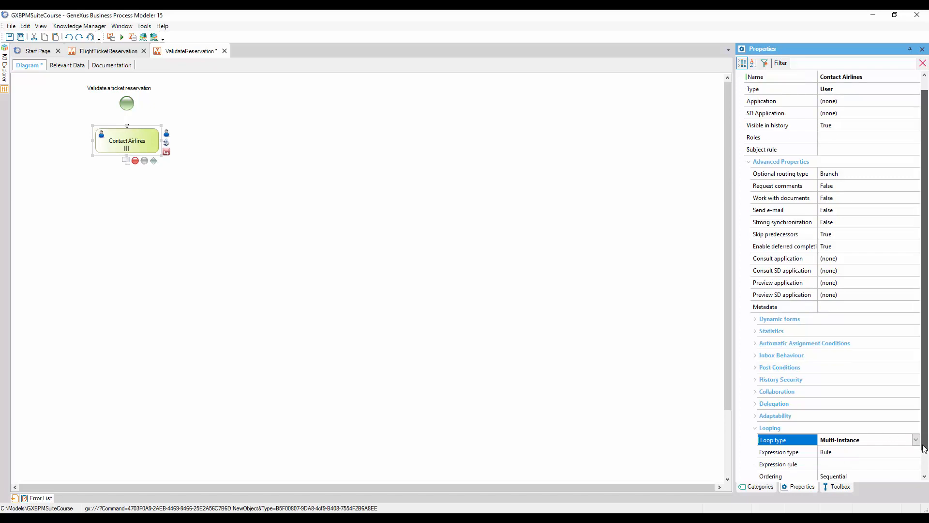
{"action": "left_click_drag", "start_coordinate": [924, 439], "coordinate": [924, 467]}
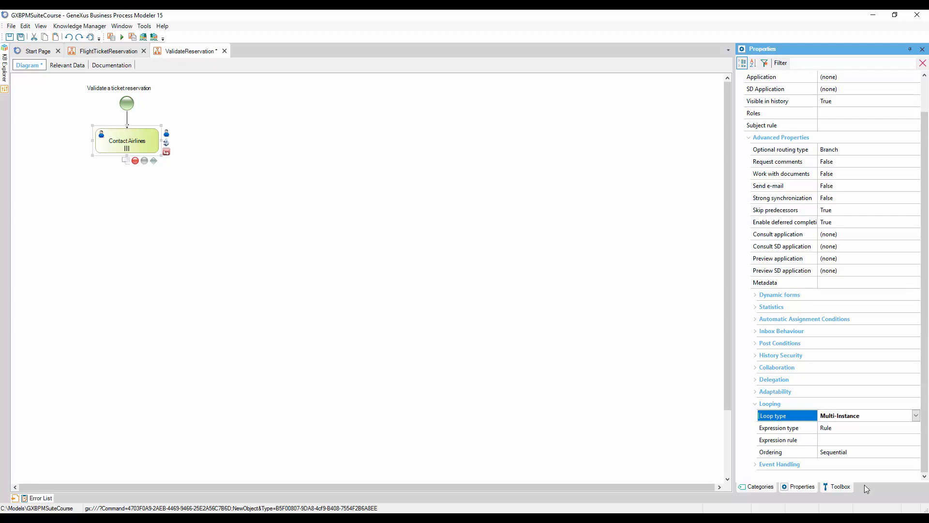
Add a script task named "Check availability" below Contact Airlines and connect Contact Airlines to it
{"action": "left_click", "coordinate": [840, 489]}
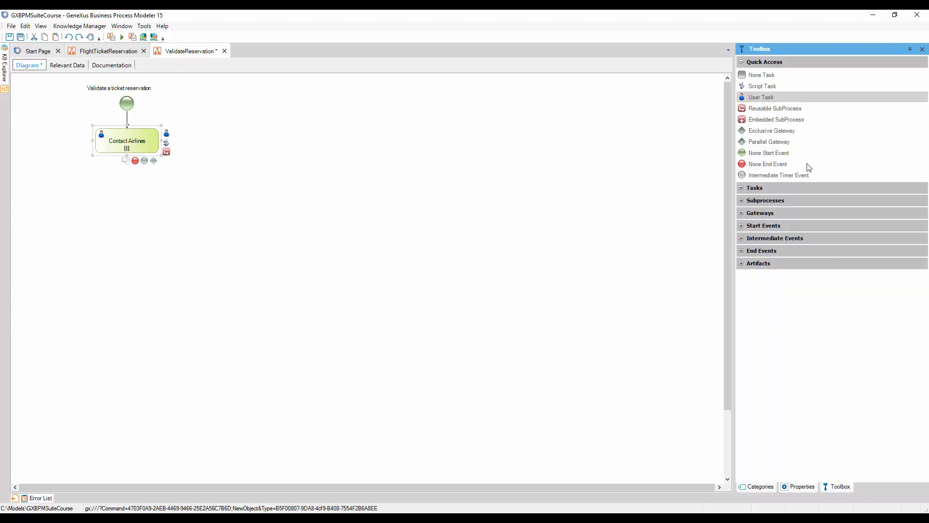
{"action": "left_click_drag", "start_coordinate": [763, 86], "coordinate": [133, 194]}
{"action": "type", "text": "Check availability"}
{"action": "key", "text": "Return"}
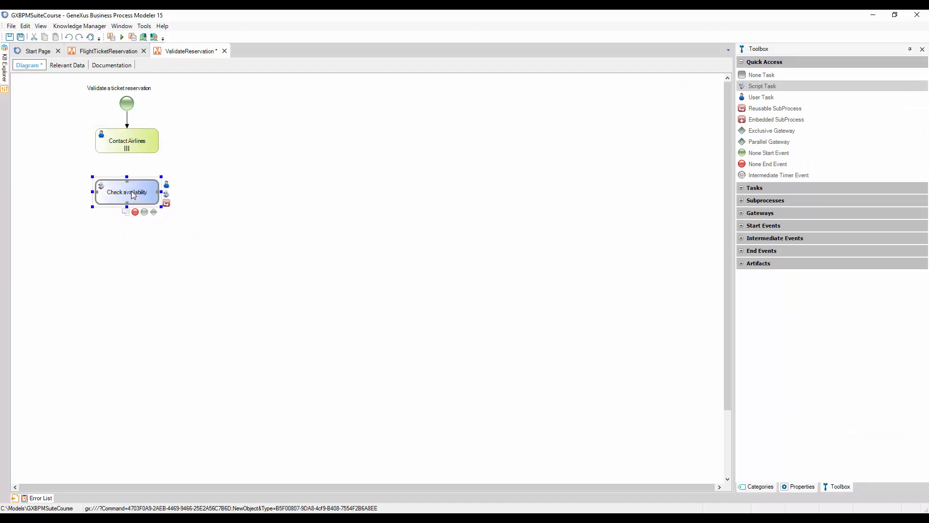
{"action": "mouse_move", "coordinate": [128, 164]}
{"action": "left_mouse_down"}
{"action": "mouse_move", "coordinate": [128, 184]}
{"action": "mouse_move", "coordinate": [143, 185]}
{"action": "left_mouse_up"}
{"action": "left_click", "coordinate": [199, 203]}
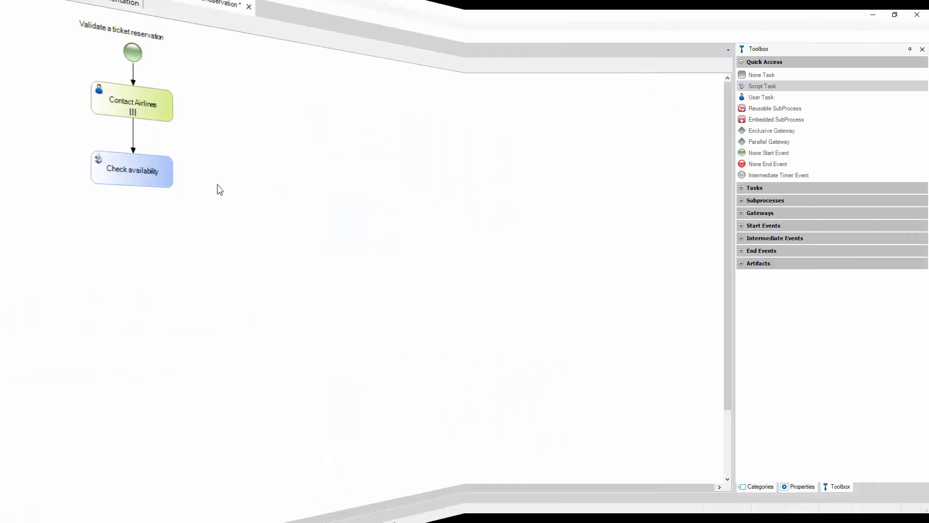
Add an inclusive gateway below Check availability, name it "Are the tickets available?" and place its label to the gateway's left
{"action": "left_click", "coordinate": [743, 213]}
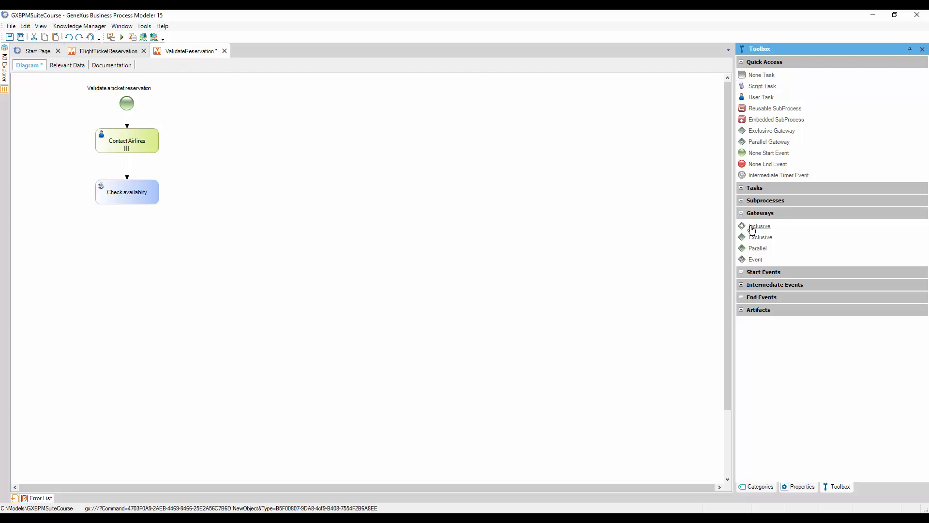
{"action": "left_click_drag", "start_coordinate": [752, 229], "coordinate": [129, 234]}
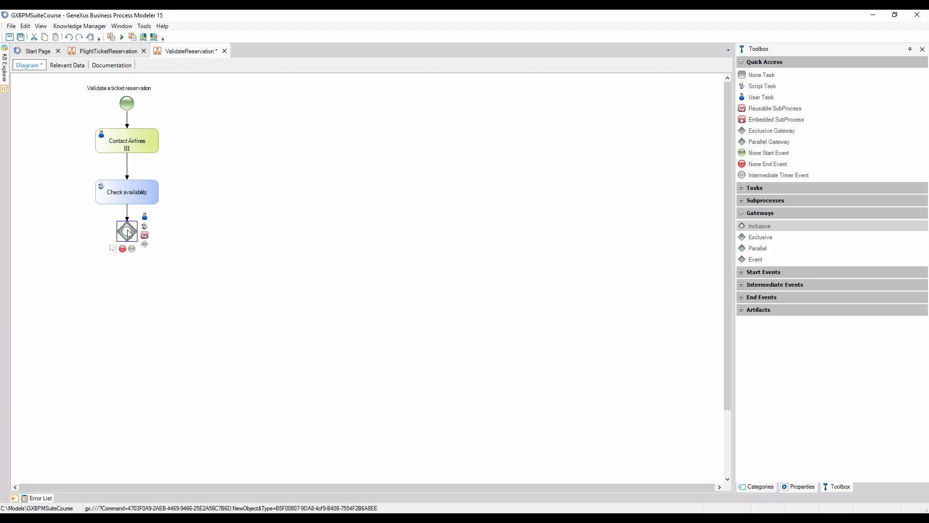
{"action": "double_click", "coordinate": [128, 234]}
{"action": "type", "text": "Are the tickets available?"}
{"action": "left_click", "coordinate": [126, 270]}
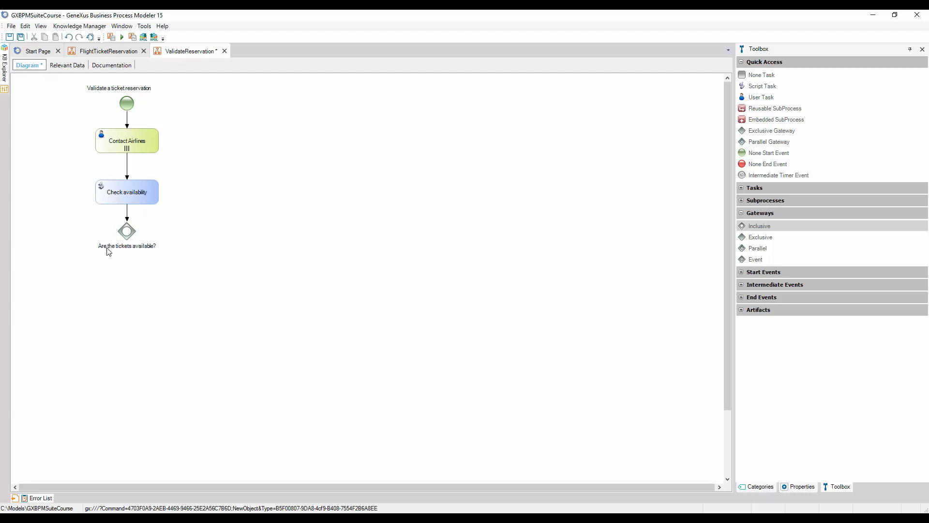
{"action": "left_click_drag", "start_coordinate": [108, 252], "coordinate": [66, 238]}
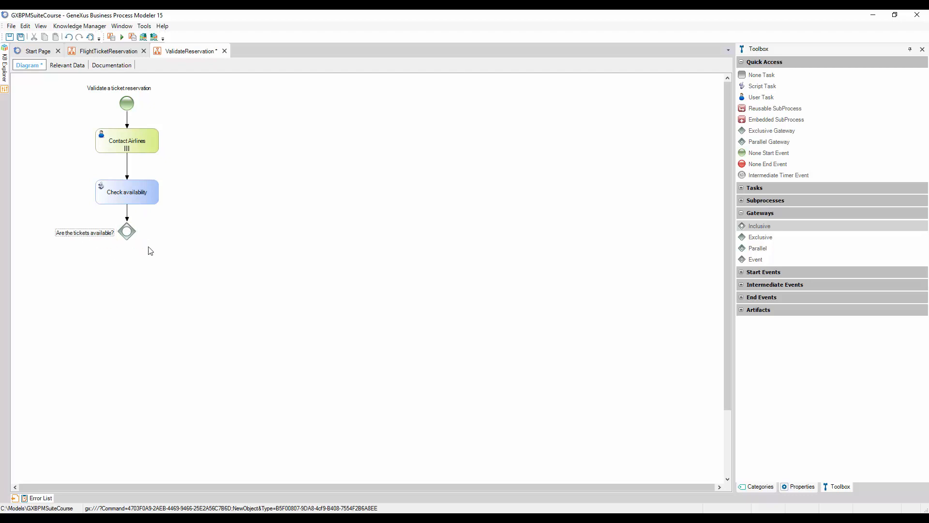
{"action": "left_click", "coordinate": [150, 250]}
Add an error end event named "Not available tickets" to the right of the gateway and connect the gateway to it
{"action": "left_click", "coordinate": [742, 297]}
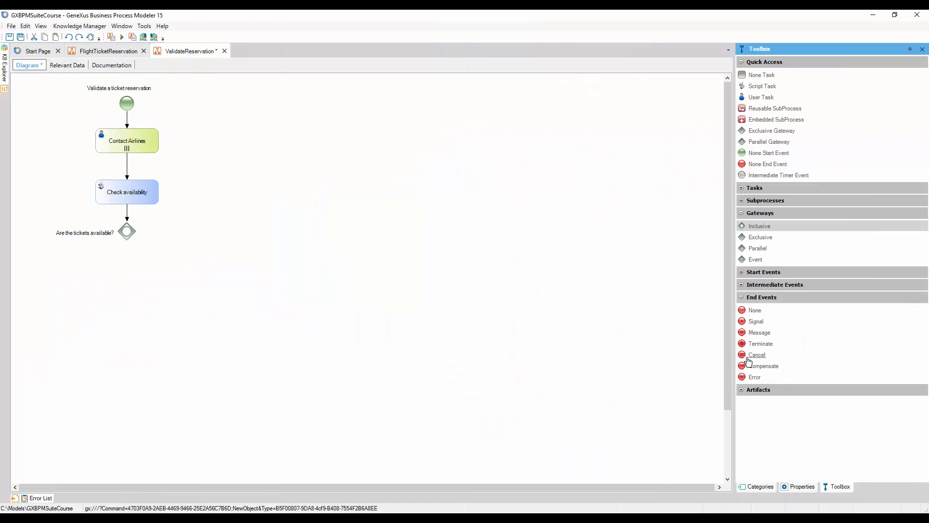
{"action": "left_click_drag", "start_coordinate": [749, 379], "coordinate": [201, 236]}
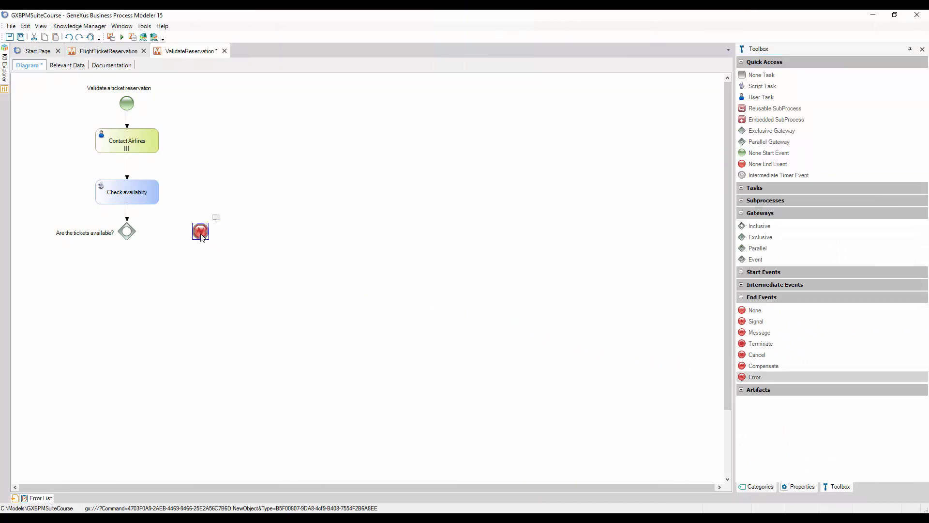
{"action": "left_click_drag", "start_coordinate": [139, 235], "coordinate": [200, 235]}
{"action": "type", "text": "Not available tickets"}
{"action": "key", "text": "Return"}
Set the error code of the Not available tickets end event to NOT_AVAILABLE_TICKETS
{"action": "left_click", "coordinate": [800, 487]}
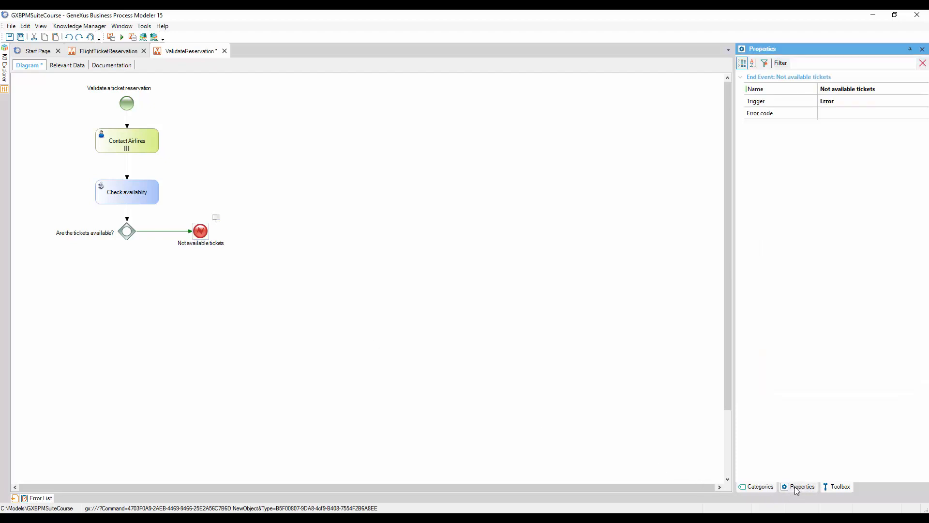
{"action": "left_click", "coordinate": [828, 116]}
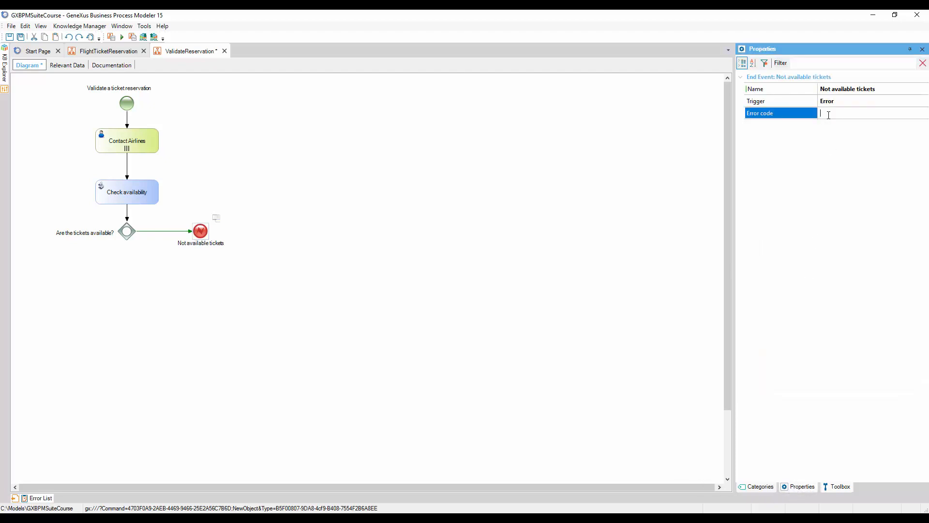
{"action": "type", "text": "NOT_AVAILABLE_TICKETS"}
{"action": "key", "text": "Return"}
Delete the "Is the reservation valid?" gateway from the FlightTicketReservation diagram
{"action": "left_click", "coordinate": [111, 55]}
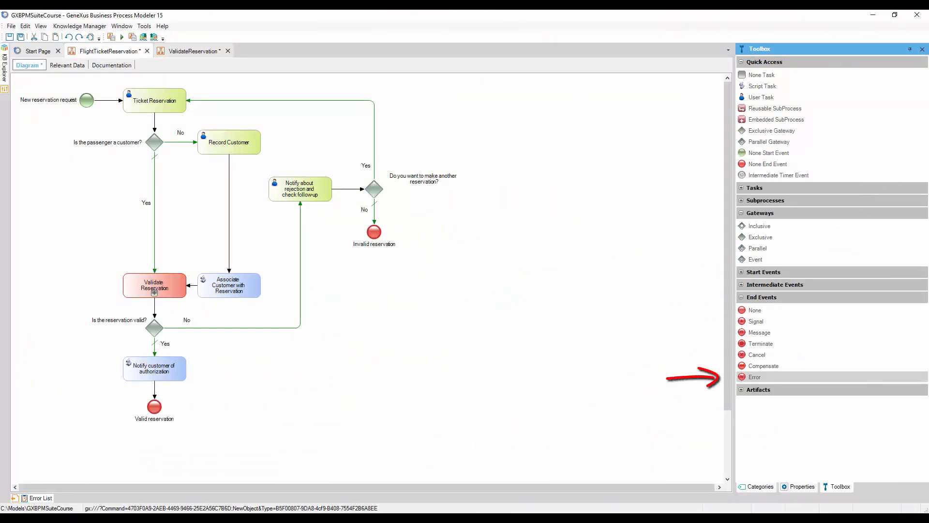
{"action": "left_click", "coordinate": [744, 288]}
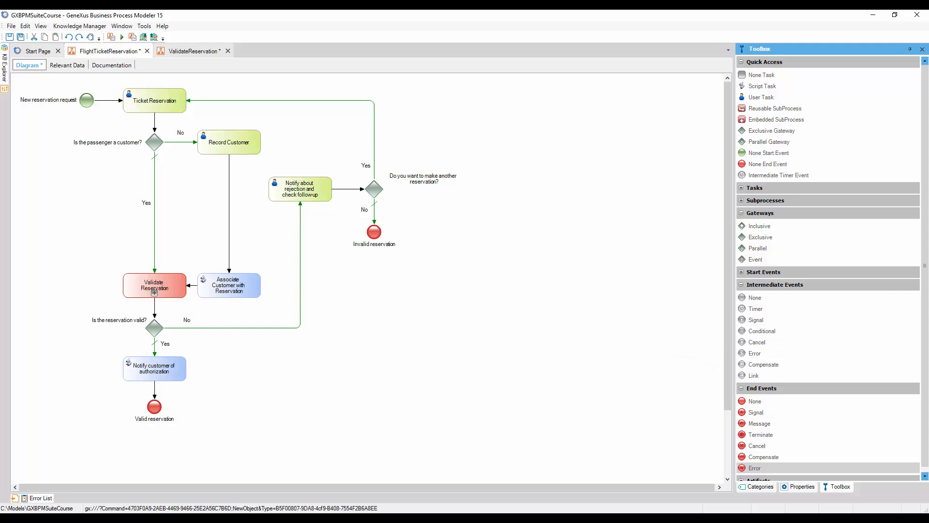
{"action": "left_click", "coordinate": [155, 330]}
{"action": "key", "text": "Delete"}
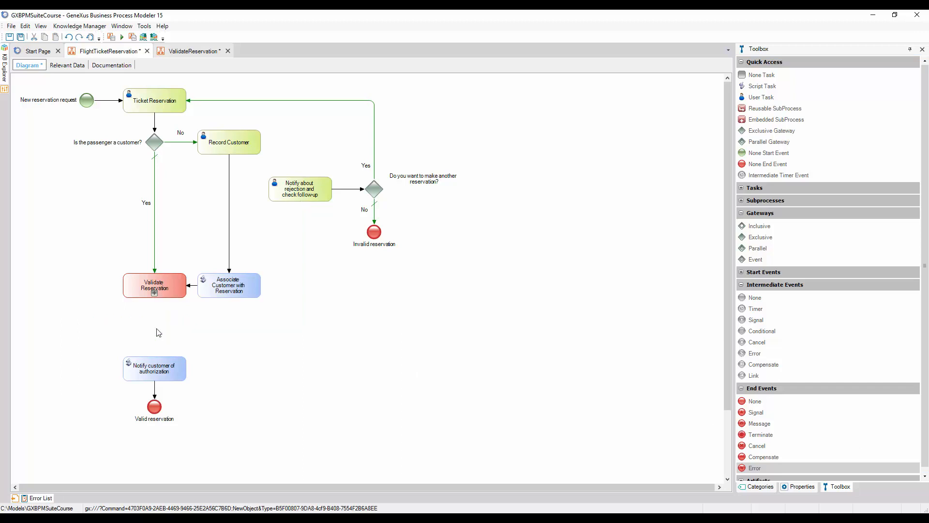
Move the Associate Customer with Reservation task up and route its connector into the top edge of Validate Reservation
{"action": "left_click_drag", "start_coordinate": [217, 284], "coordinate": [216, 273]}
{"action": "left_click_drag", "start_coordinate": [213, 245], "coordinate": [214, 234]}
{"action": "left_click_drag", "start_coordinate": [179, 273], "coordinate": [176, 272]}
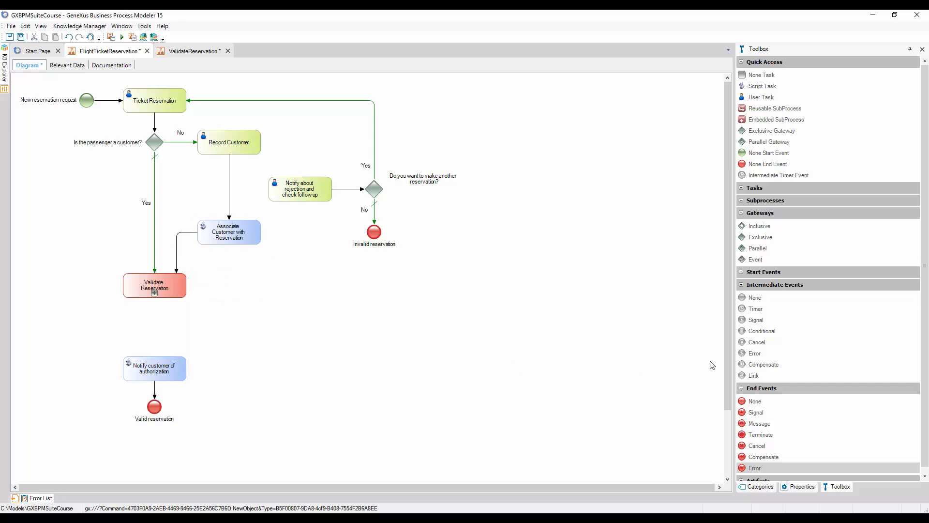
Attach an intermediate error event to Validate Reservation's right edge and set its error code to NOT_AVAILABLE_TICKETS
{"action": "left_click_drag", "start_coordinate": [742, 353], "coordinate": [183, 290]}
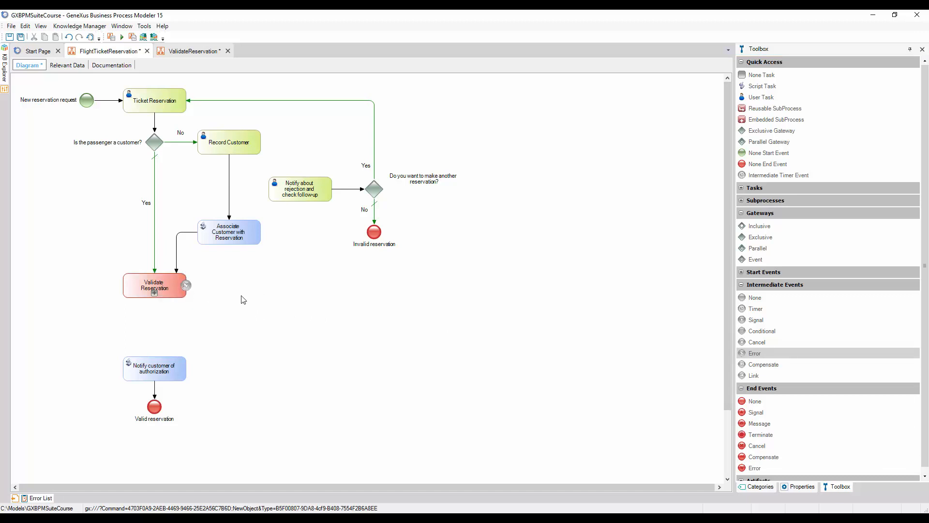
{"action": "left_click", "coordinate": [186, 287]}
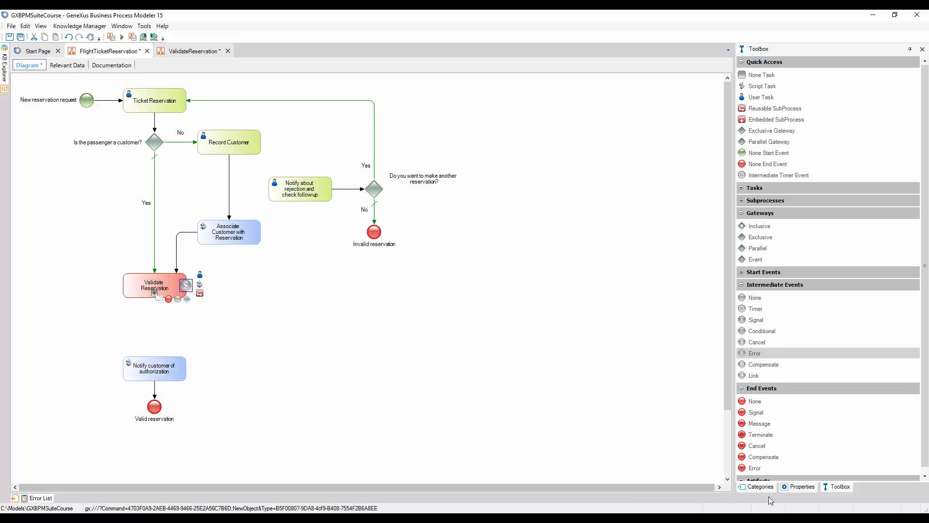
{"action": "left_click", "coordinate": [799, 487]}
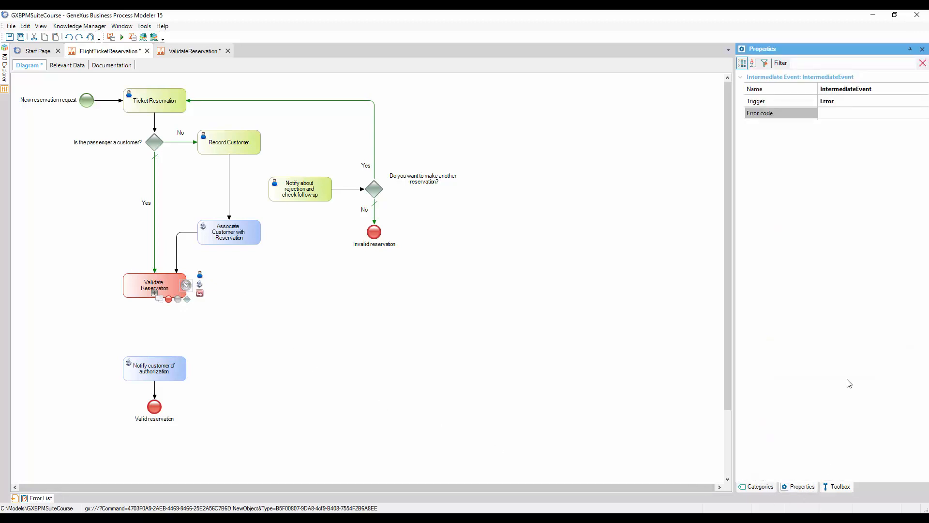
{"action": "left_click", "coordinate": [829, 113]}
{"action": "type", "text": "NOT_AVAILABLE_TICKETS"}
Connect the error event to "Notify about rejection and check follow-up" and label the flow "Not available tickets" above its horizontal segment
{"action": "left_click_drag", "start_coordinate": [192, 289], "coordinate": [306, 213]}
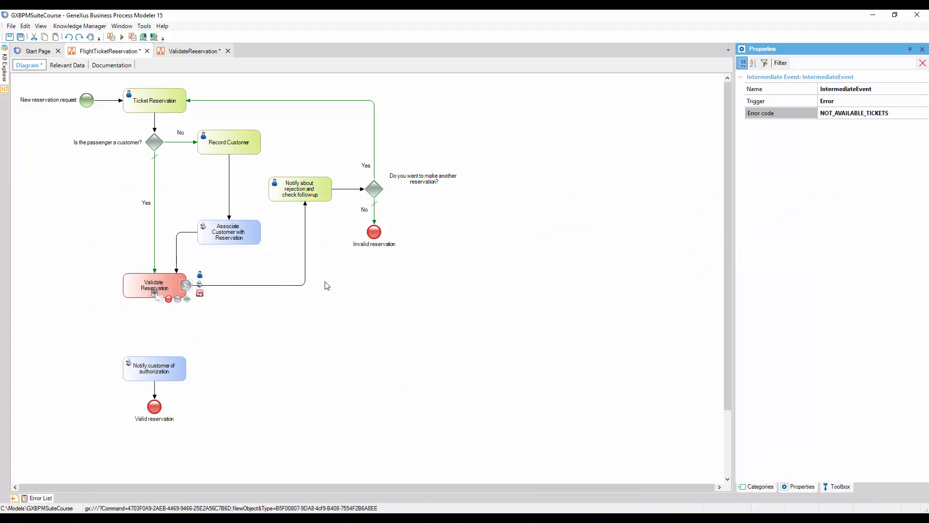
{"action": "double_click", "coordinate": [305, 286]}
{"action": "type", "text": "Not available tickets"}
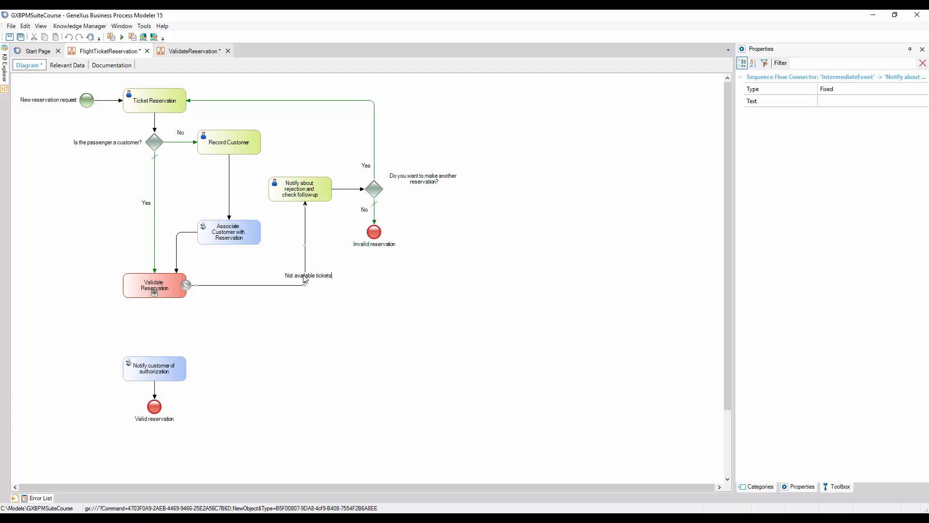
{"action": "left_click_drag", "start_coordinate": [301, 280], "coordinate": [264, 284]}
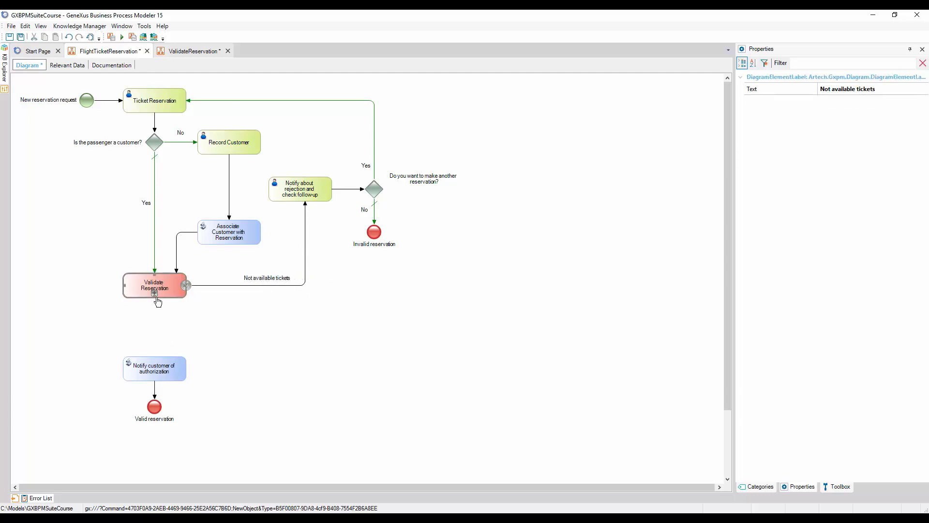
Connect Validate Reservation to Notify customer of authorization and attach a second intermediate error event to Validate Reservation's bottom edge
{"action": "left_click_drag", "start_coordinate": [155, 298], "coordinate": [155, 361]}
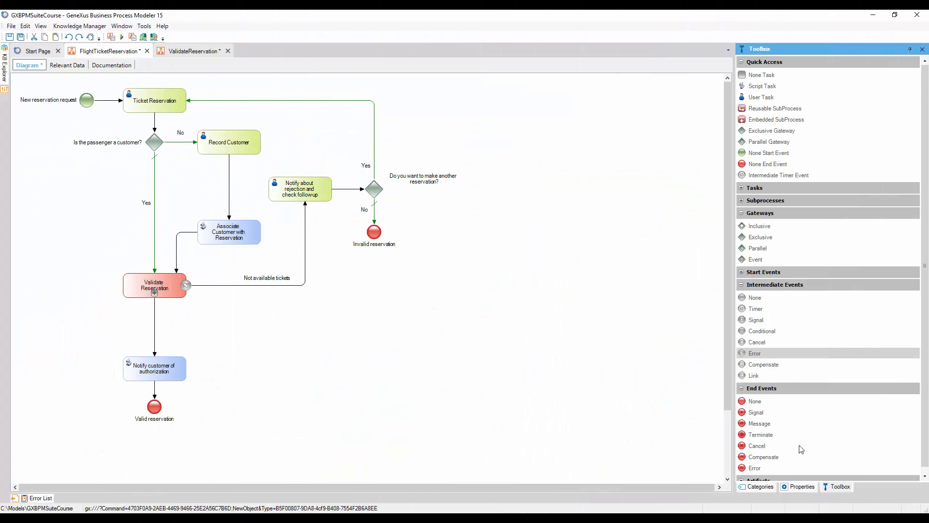
{"action": "left_click_drag", "start_coordinate": [749, 354], "coordinate": [172, 296]}
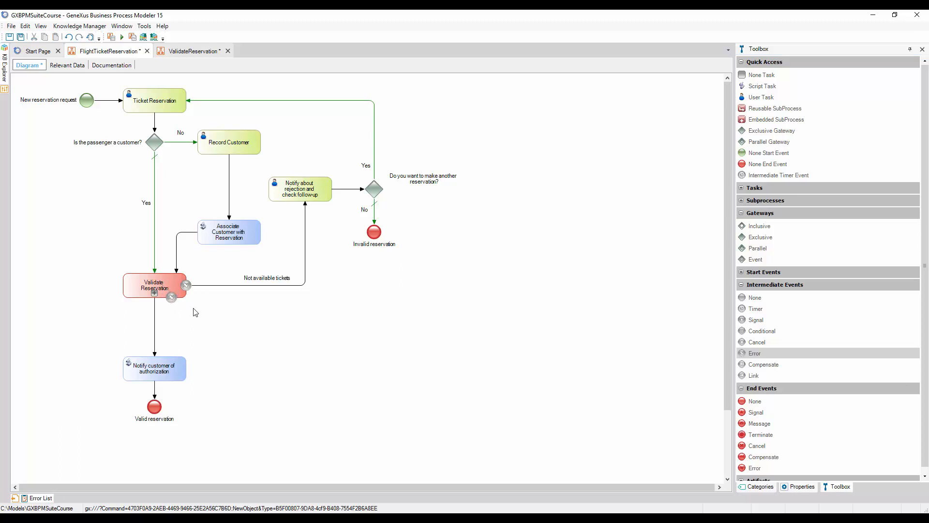
Add a script task named "Notify rejection to customer" below and to the right of Validate Reservation
{"action": "left_click_drag", "start_coordinate": [764, 87], "coordinate": [241, 336]}
{"action": "type", "text": "Notify rejecti"}
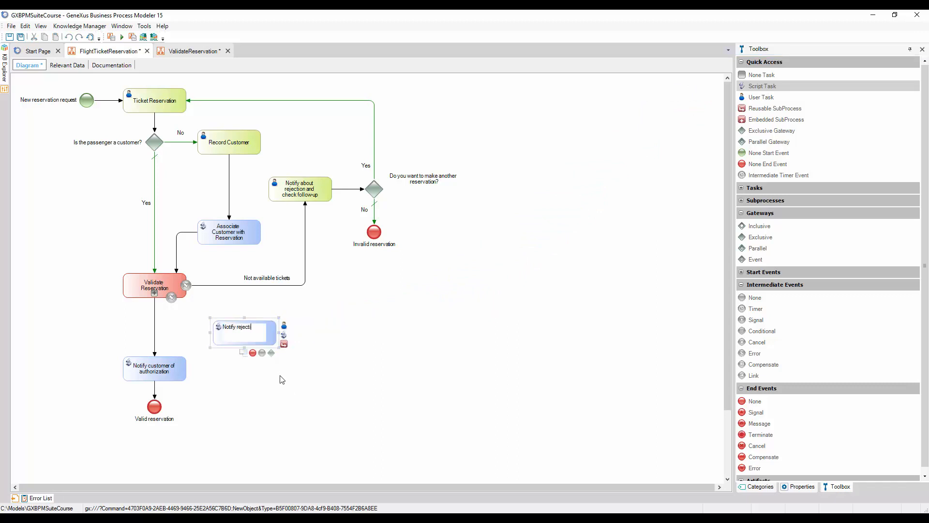
{"action": "type", "text": "on to customer"}
{"action": "left_click", "coordinate": [324, 353]}
Connect the bottom error event to Notify rejection to customer and label the flow "Rejected by Customer Care Manager" above the line
{"action": "left_click_drag", "start_coordinate": [171, 297], "coordinate": [246, 318]}
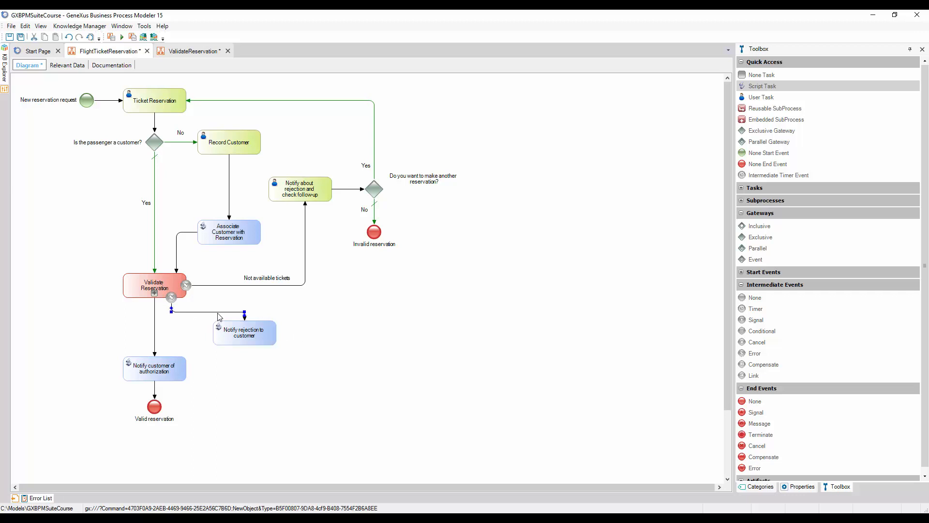
{"action": "type", "text": "Rejected by Customer Care Manager"}
{"action": "key", "text": "Return"}
{"action": "left_click_drag", "start_coordinate": [195, 303], "coordinate": [243, 307]}
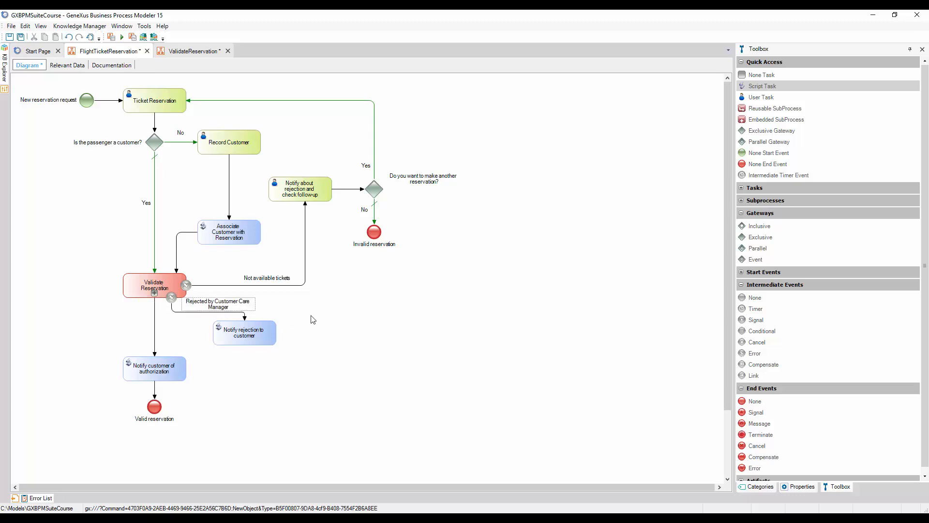
Add a None end event named "Invalid reservation" below Notify rejection to customer and connect the task to it
{"action": "left_click_drag", "start_coordinate": [756, 169], "coordinate": [249, 377]}
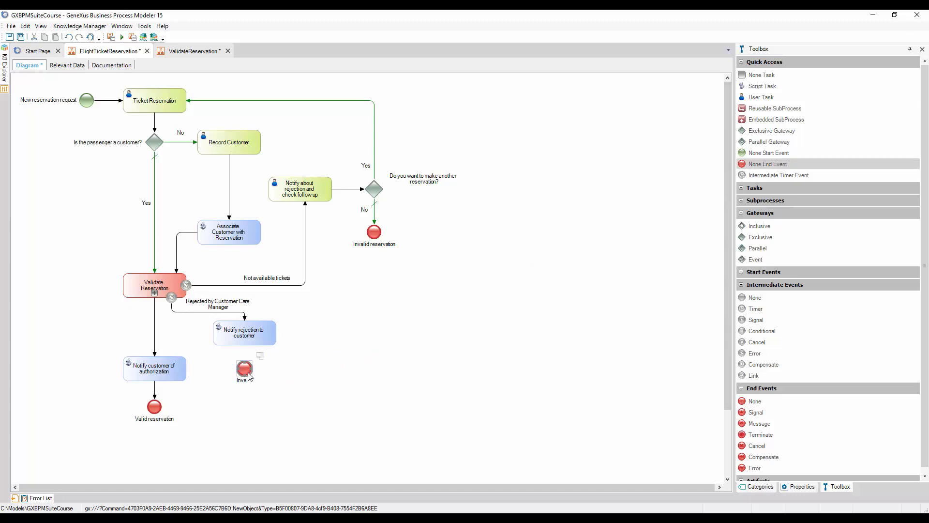
{"action": "type", "text": "Invalid reservation"}
{"action": "left_click", "coordinate": [248, 355]}
{"action": "left_click_drag", "start_coordinate": [246, 349], "coordinate": [245, 364]}
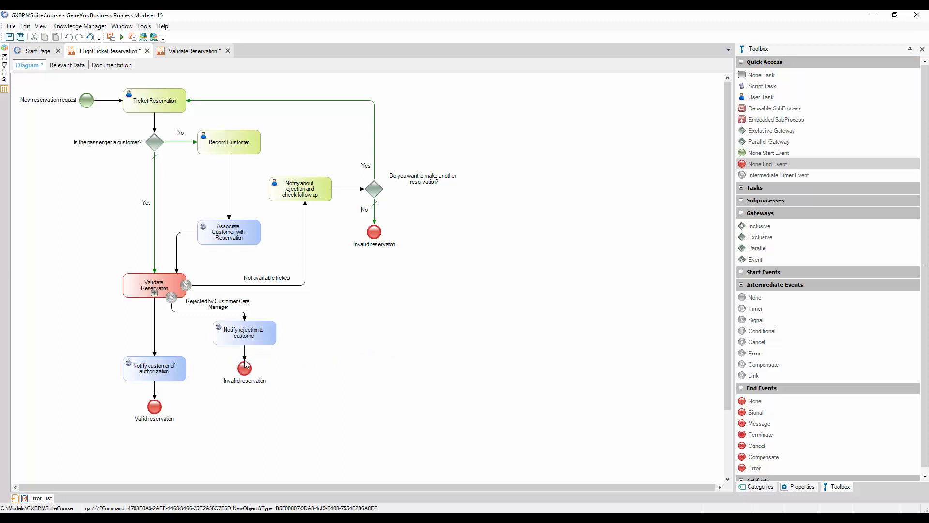